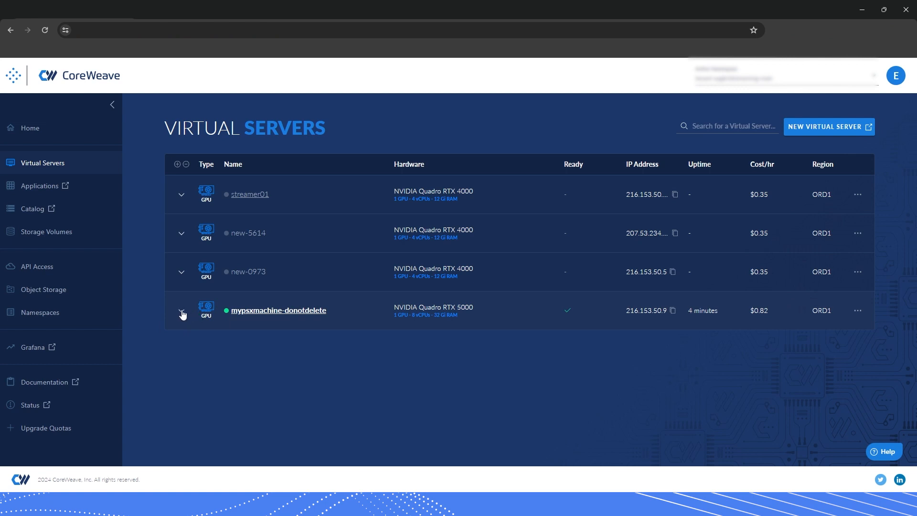
Review the details of the mypsxmachine-donotdelete and new-0973 virtual servers, then collapse both entries
{"action": "left_click", "coordinate": [181, 312]}
{"action": "scroll", "coordinate": [548, 362], "scroll_direction": "down", "scroll_amount": 1}
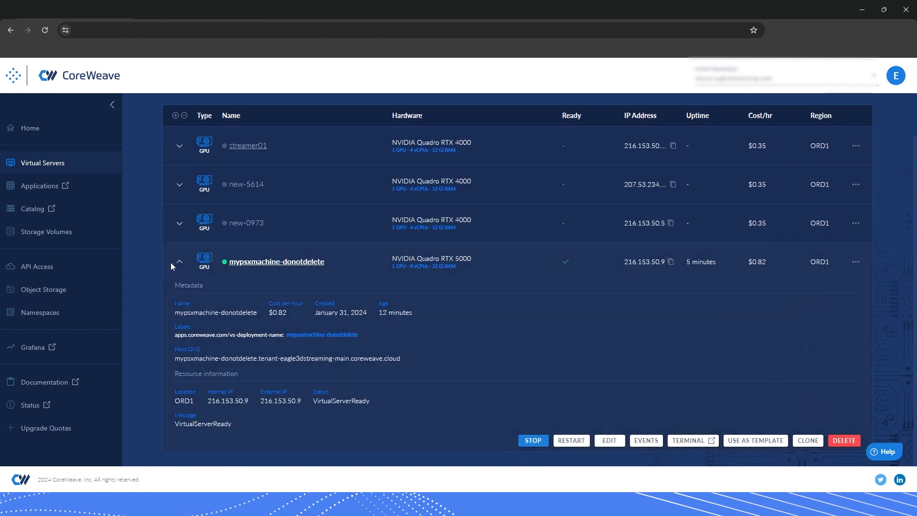
{"action": "left_click", "coordinate": [179, 224]}
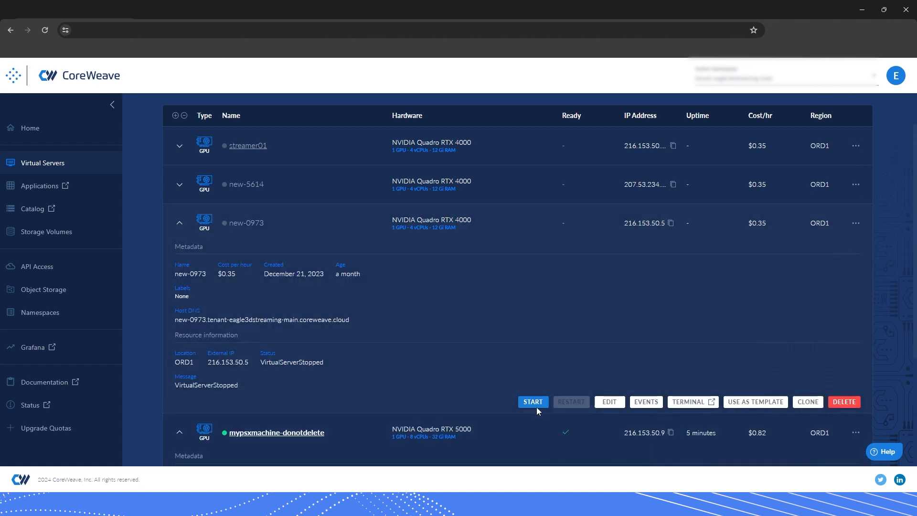
{"action": "left_click", "coordinate": [180, 225]}
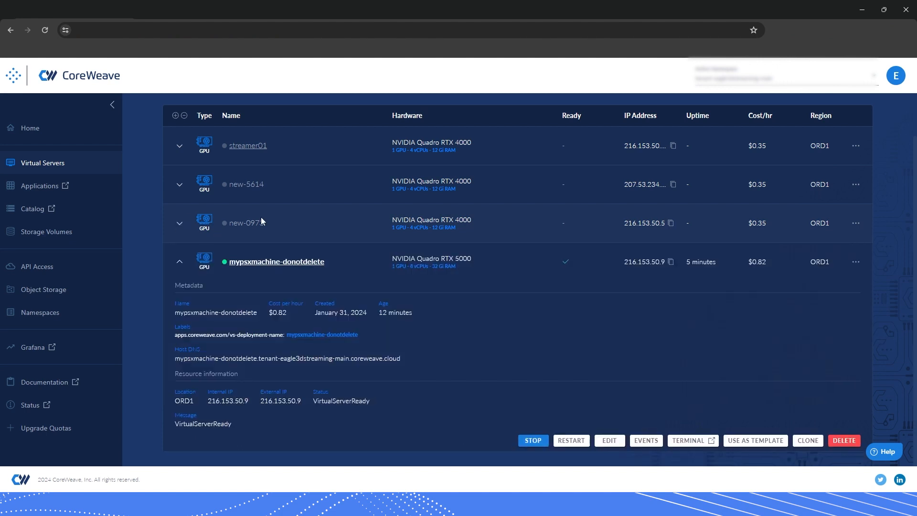
{"action": "left_click", "coordinate": [180, 261]}
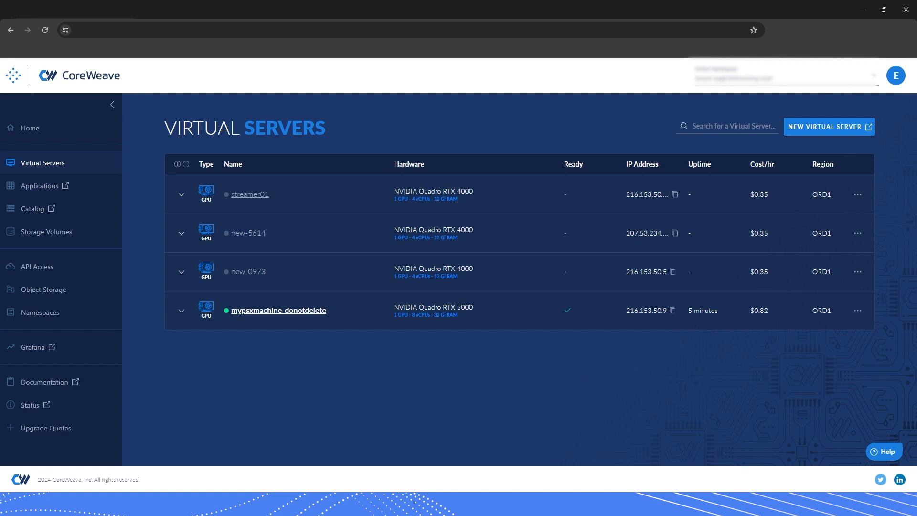
Start a Remote Desktop connection to the mypsxmachine-donotdelete server at 216.153.50.9
{"action": "left_click", "coordinate": [808, 504]}
{"action": "left_click_drag", "start_coordinate": [412, 141], "coordinate": [418, 270]}
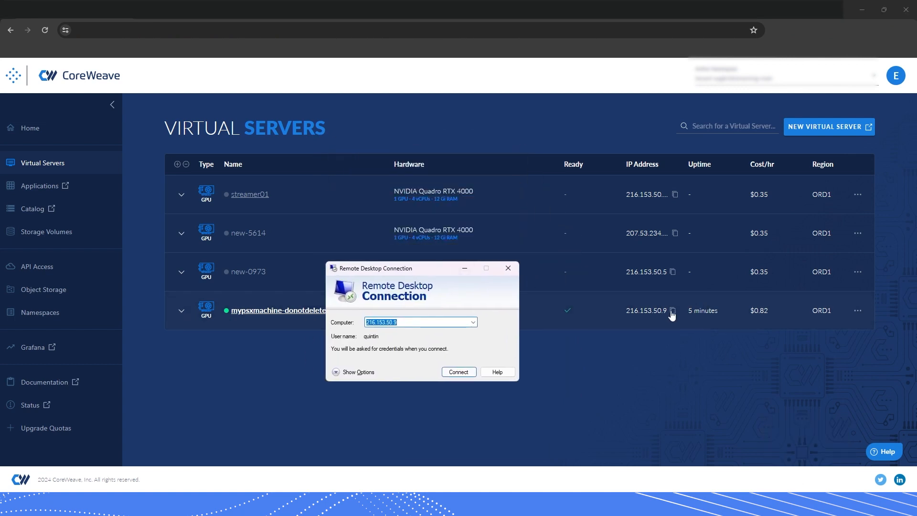
{"action": "left_click", "coordinate": [418, 323]}
{"action": "double_click", "coordinate": [417, 323]}
{"action": "left_click", "coordinate": [457, 372]}
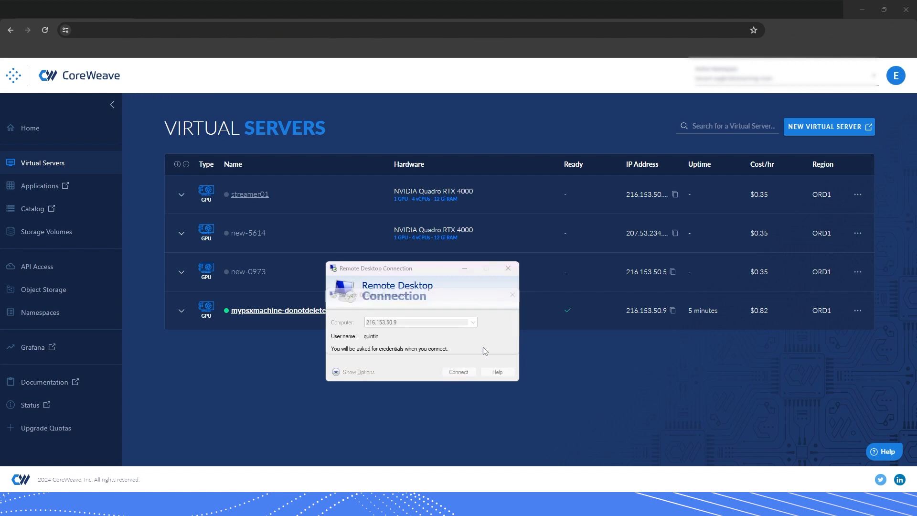
{"action": "left_click_drag", "start_coordinate": [386, 252], "coordinate": [407, 185]}
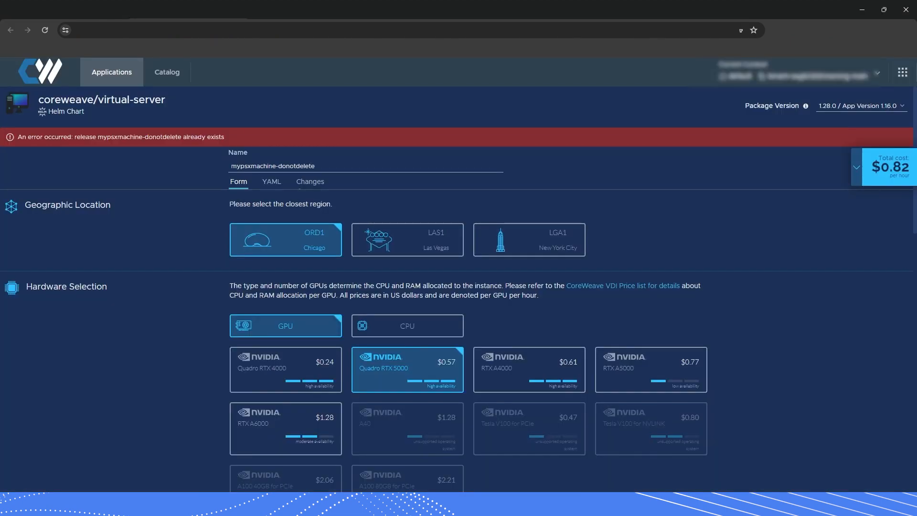
Check the account credentials section of the virtual-server deployment form and return to the Remote Desktop sign-in
{"action": "scroll", "coordinate": [202, 417], "scroll_direction": "down", "scroll_amount": 15}
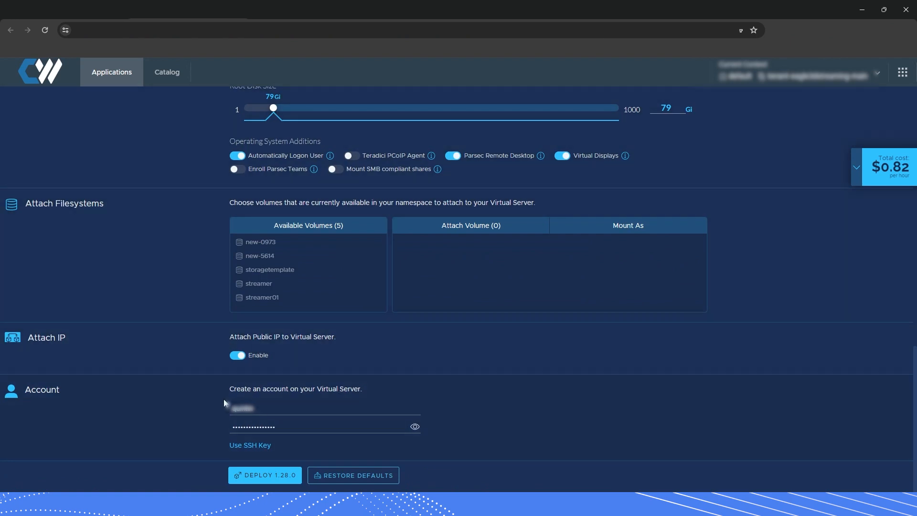
{"action": "double_click", "coordinate": [257, 411]}
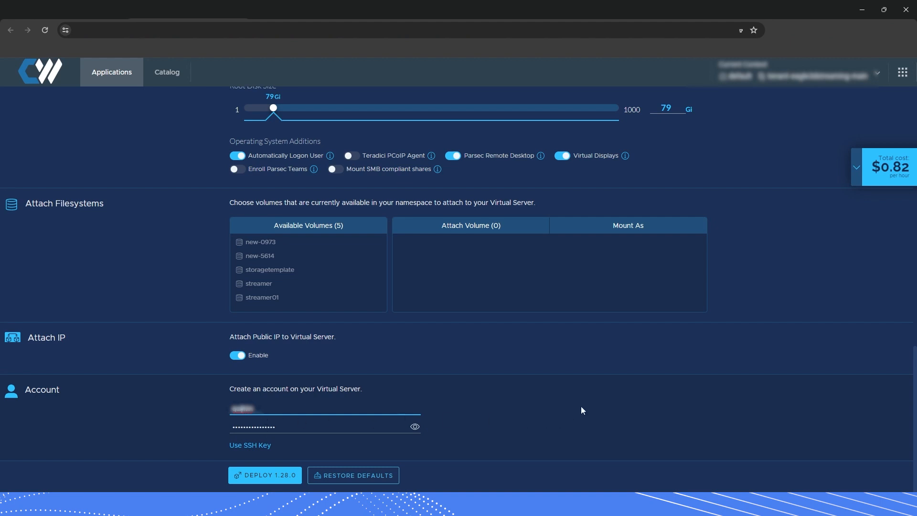
{"action": "left_click", "coordinate": [768, 504]}
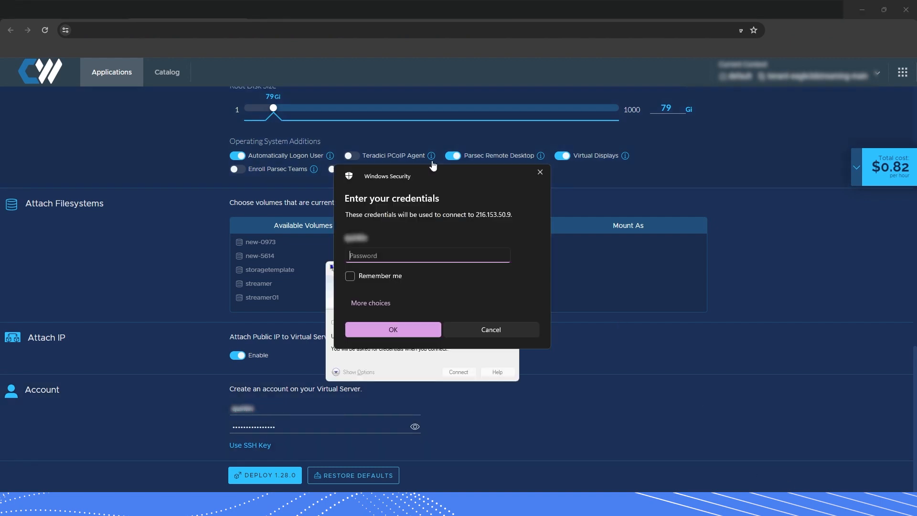
Enter the account password for the remote server, have the credentials remembered and connect
{"action": "left_click_drag", "start_coordinate": [419, 177], "coordinate": [524, 192]}
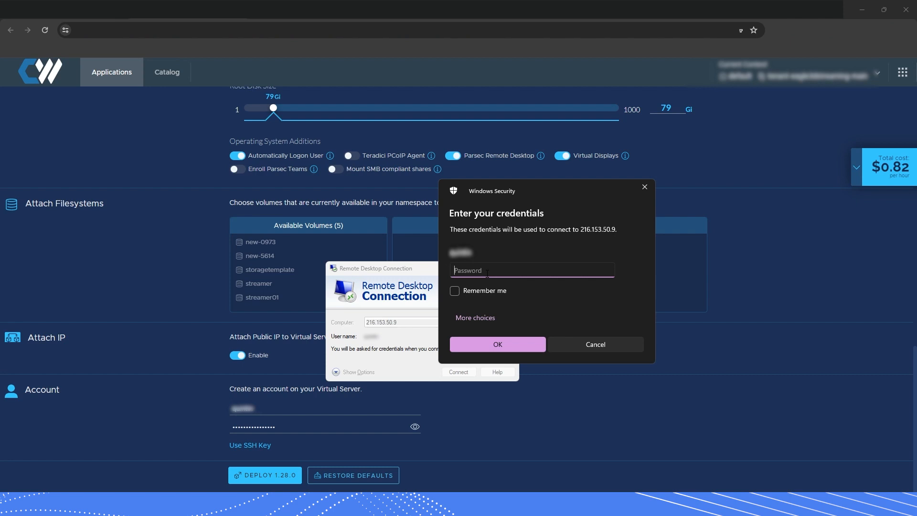
{"action": "left_click", "coordinate": [487, 271]}
{"action": "type", "text": "••••••••"}
{"action": "left_click", "coordinate": [458, 292]}
{"action": "left_click", "coordinate": [492, 339]}
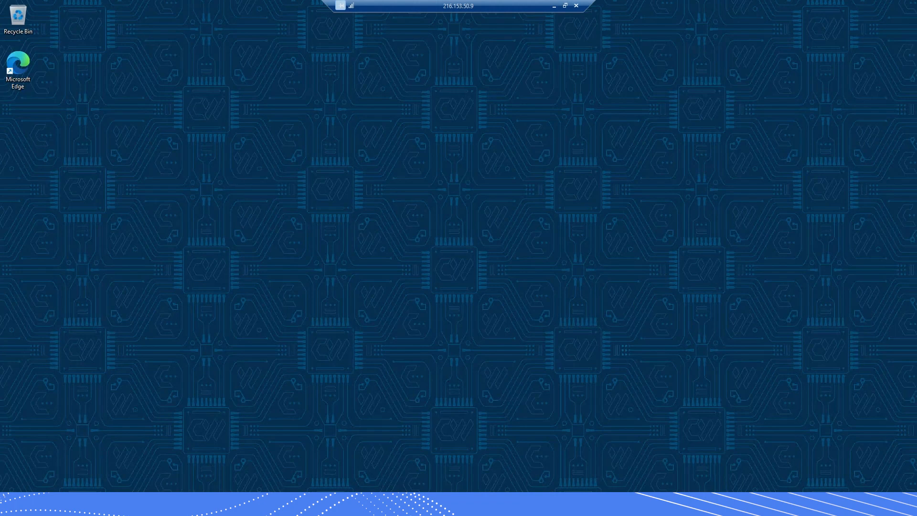
Search for Device Manager on the remote machine and open it, dismissing the OneDrive backup notification
{"action": "key", "text": "super"}
{"action": "key", "text": "super"}
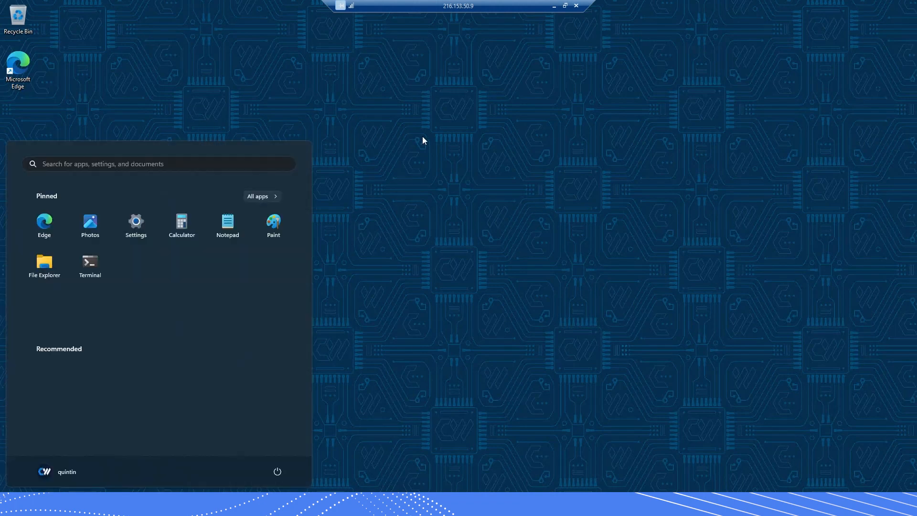
{"action": "key", "text": "super"}
{"action": "key", "text": "super"}
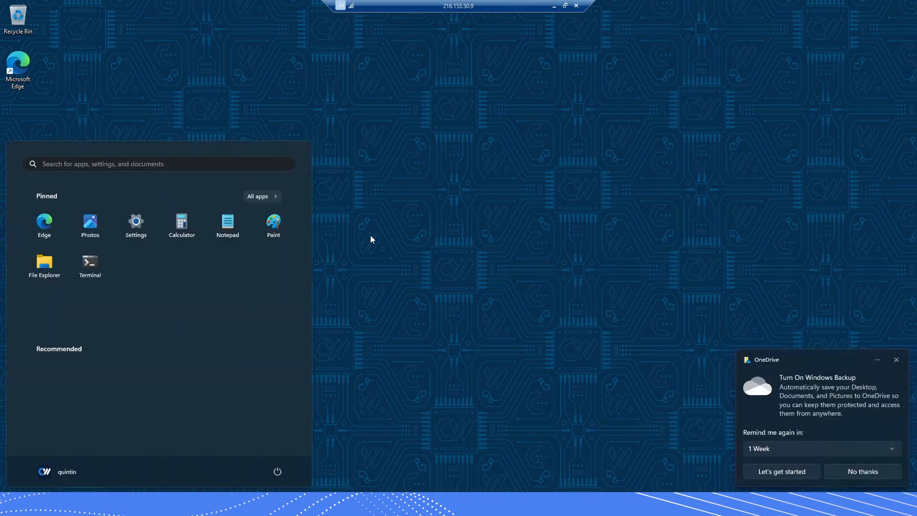
{"action": "type", "text": "dei"}
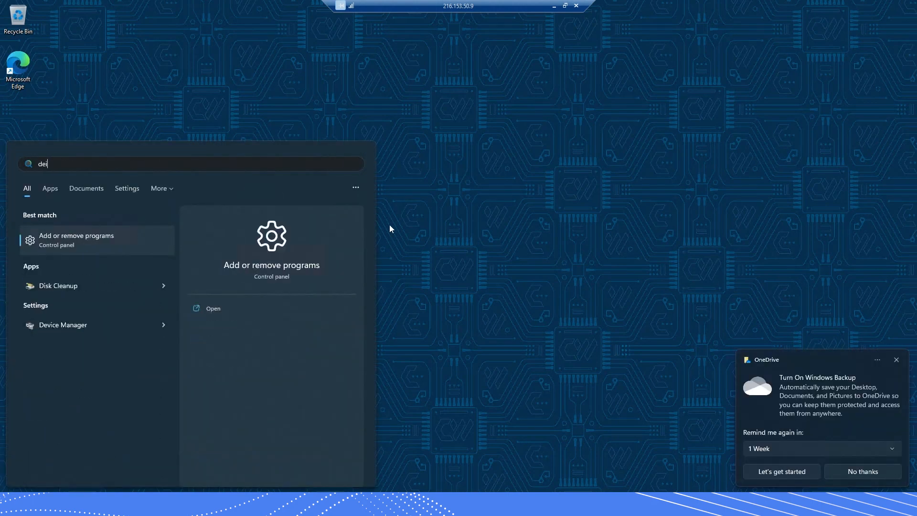
{"action": "key", "text": "BackSpace"}
{"action": "type", "text": "vice"}
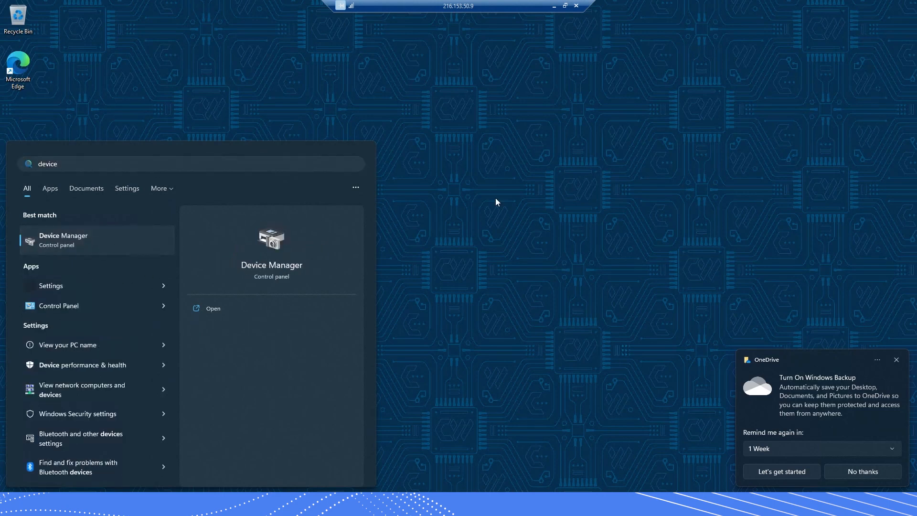
{"action": "key", "text": "Return"}
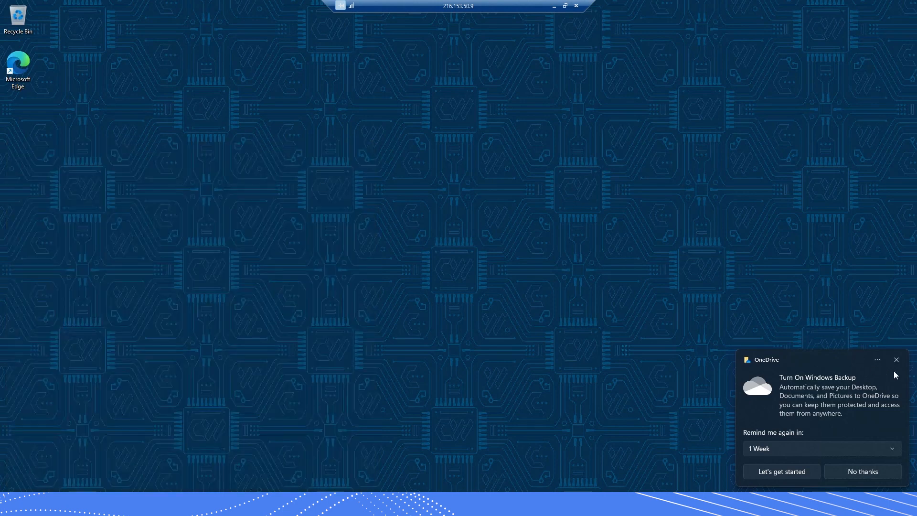
{"action": "left_click", "coordinate": [897, 361]}
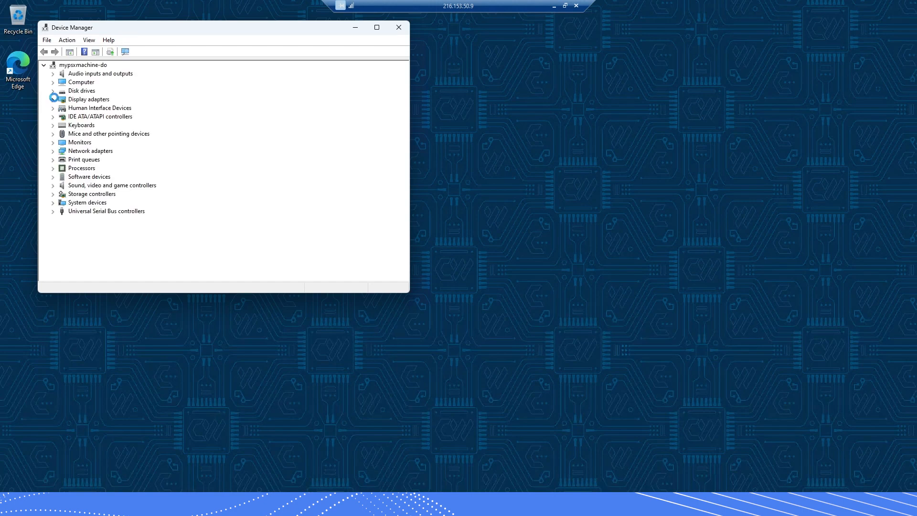
Check the display adapters in Device Manager for the NVIDIA Quadro RTX 5000
{"action": "left_click", "coordinate": [53, 99]}
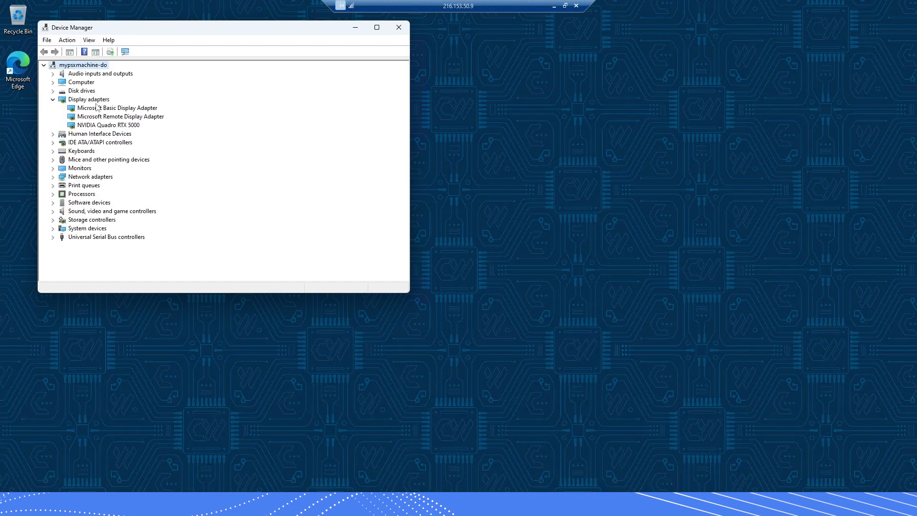
{"action": "left_click", "coordinate": [122, 126]}
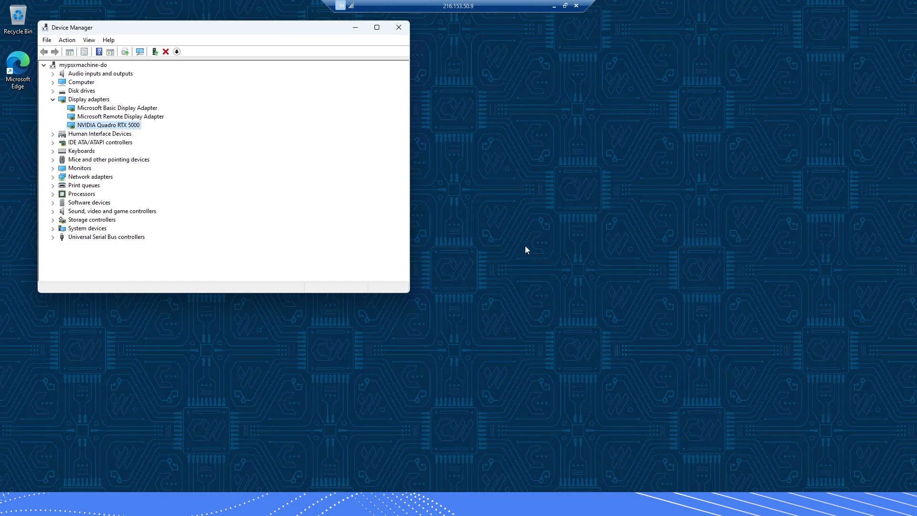
{"action": "left_click", "coordinate": [506, 270]}
Open Microsoft Edge and complete its first-run setup without personal data, declining browser data import and the personalized Microsoft experience
{"action": "left_click", "coordinate": [251, 503]}
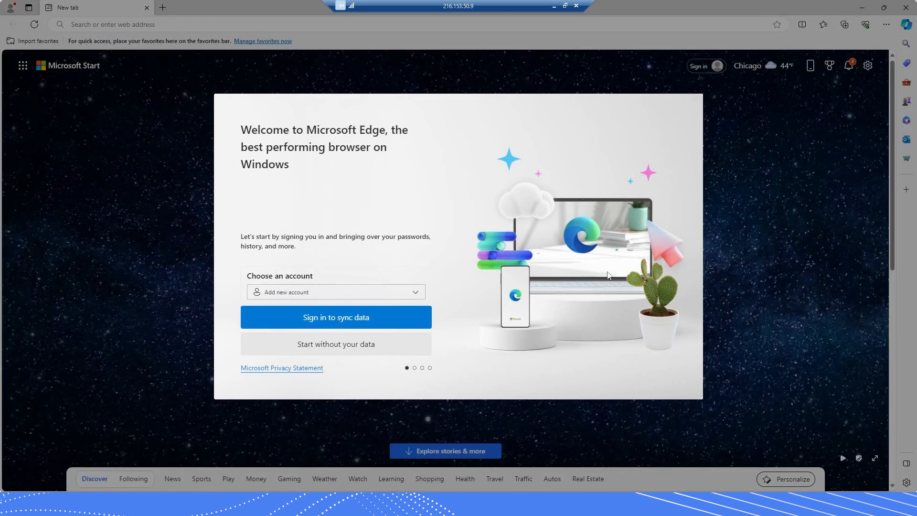
{"action": "left_click", "coordinate": [336, 346]}
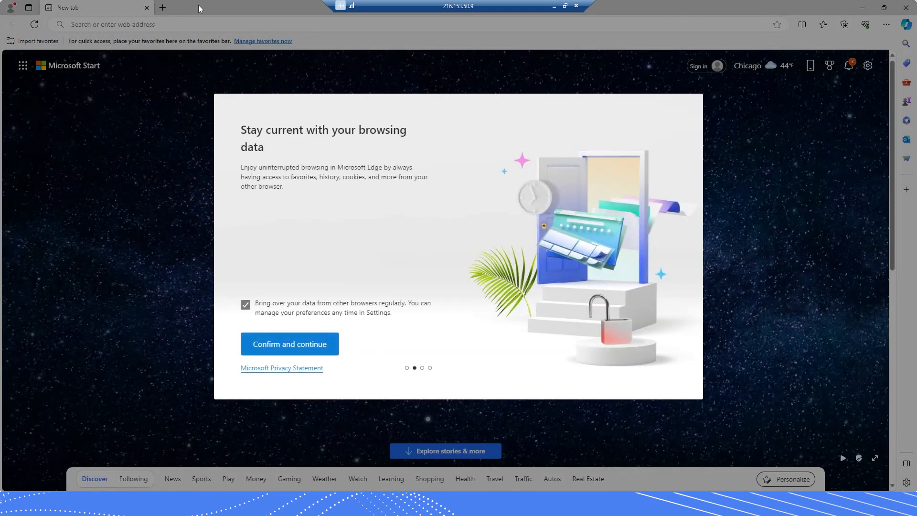
{"action": "left_click", "coordinate": [245, 304]}
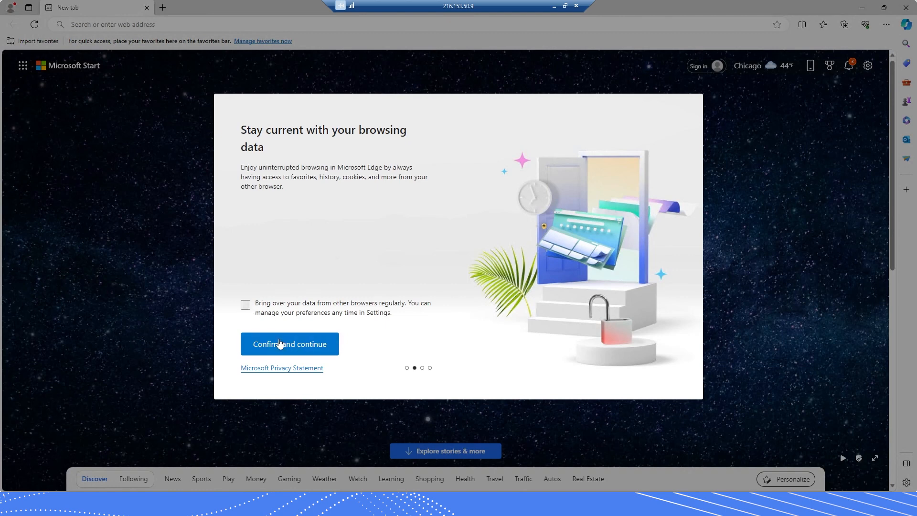
{"action": "left_click", "coordinate": [281, 344]}
{"action": "left_click", "coordinate": [339, 351]}
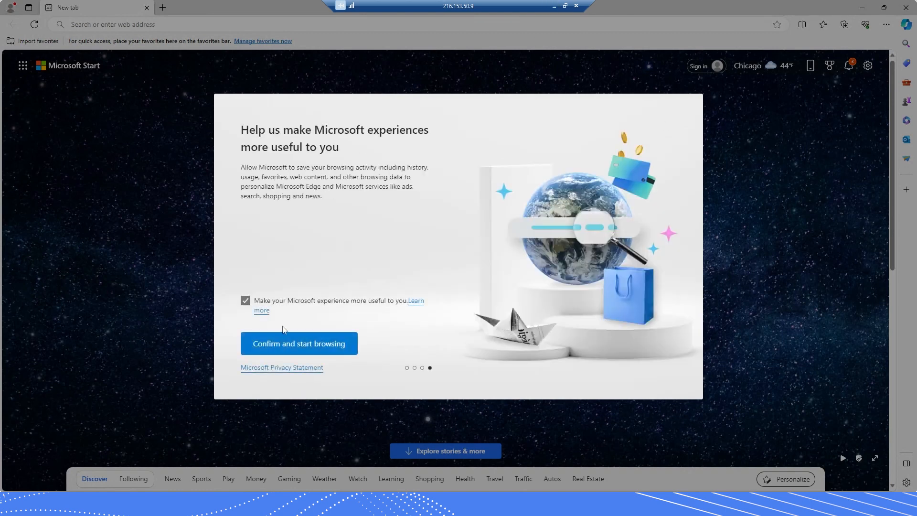
{"action": "left_click", "coordinate": [245, 301]}
{"action": "left_click", "coordinate": [315, 345]}
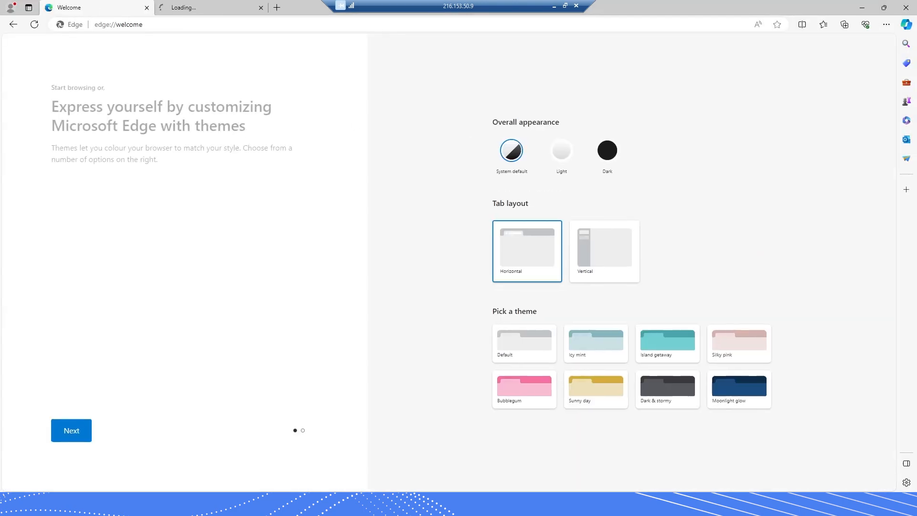
Load the copied Google Drive link to MyProject53.zip in the browser
{"action": "left_click", "coordinate": [191, 25]}
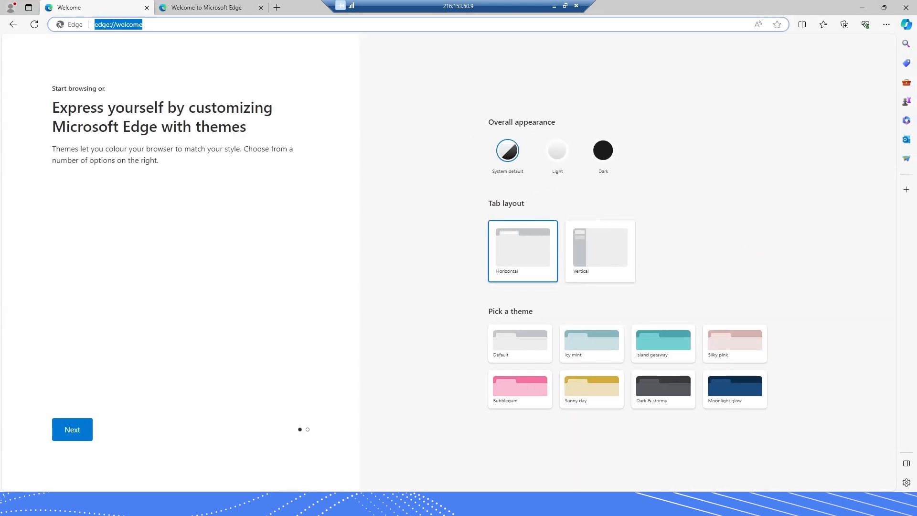
{"action": "triple_click", "coordinate": [191, 24]}
{"action": "double_click", "coordinate": [191, 24]}
{"action": "key", "text": "Return"}
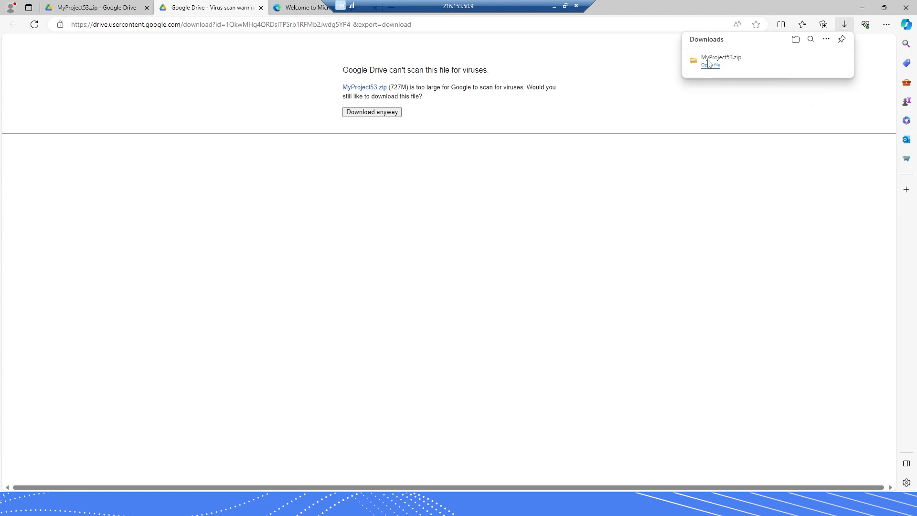
Show the downloaded MyProject53.zip in its folder and extract it to a MyProject53 folder within Downloads
{"action": "mouse_move", "coordinate": [753, 66]}
{"action": "left_click", "coordinate": [812, 62]}
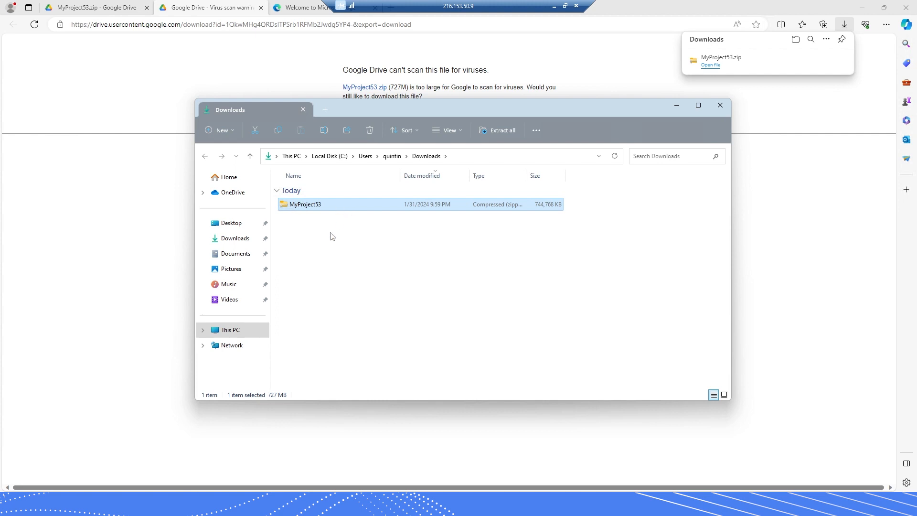
{"action": "right_click", "coordinate": [300, 205]}
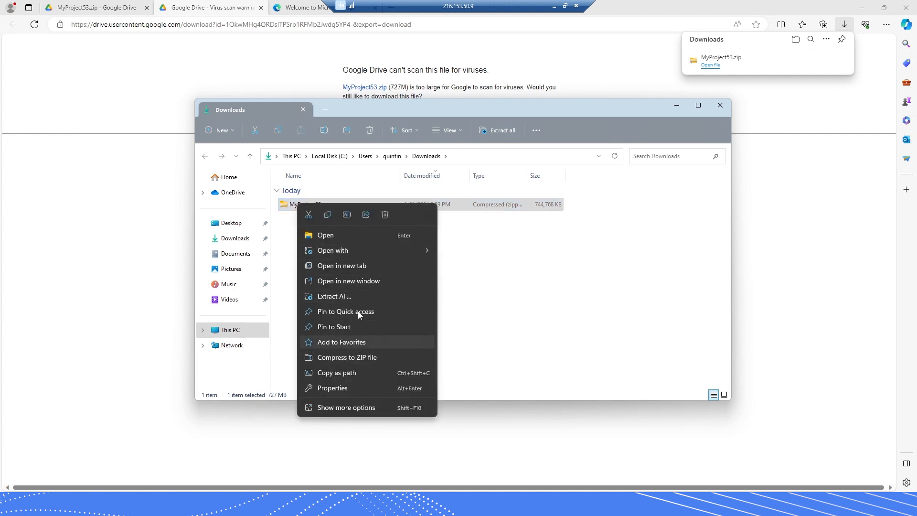
{"action": "left_click", "coordinate": [342, 297]}
{"action": "key", "text": "Return"}
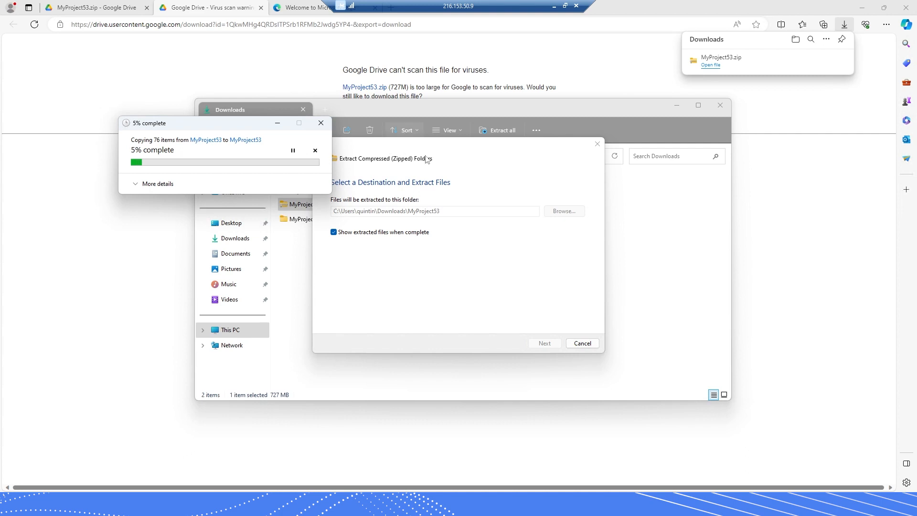
{"action": "left_click_drag", "start_coordinate": [427, 159], "coordinate": [499, 215]}
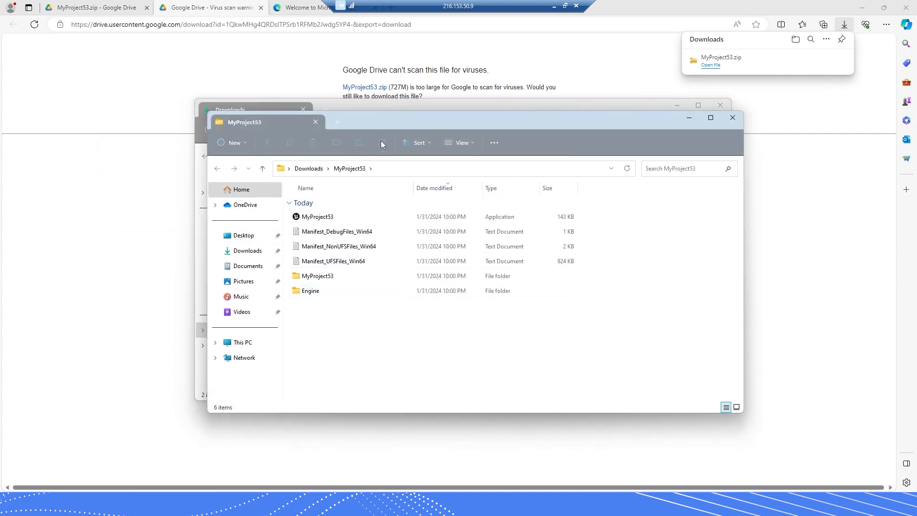
Return to the Downloads window and open the extracted MyProject53 folder
{"action": "left_click_drag", "start_coordinate": [381, 125], "coordinate": [383, 159]}
{"action": "left_click", "coordinate": [386, 113]}
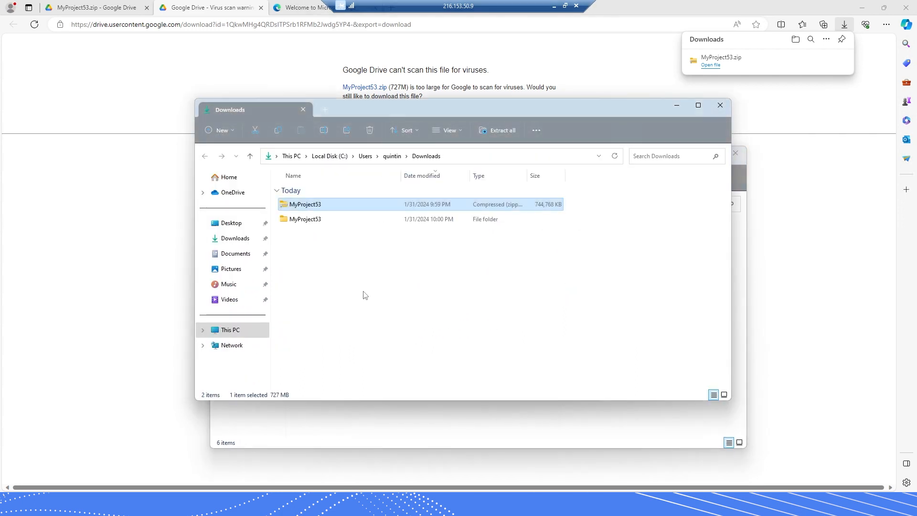
{"action": "double_click", "coordinate": [296, 220]}
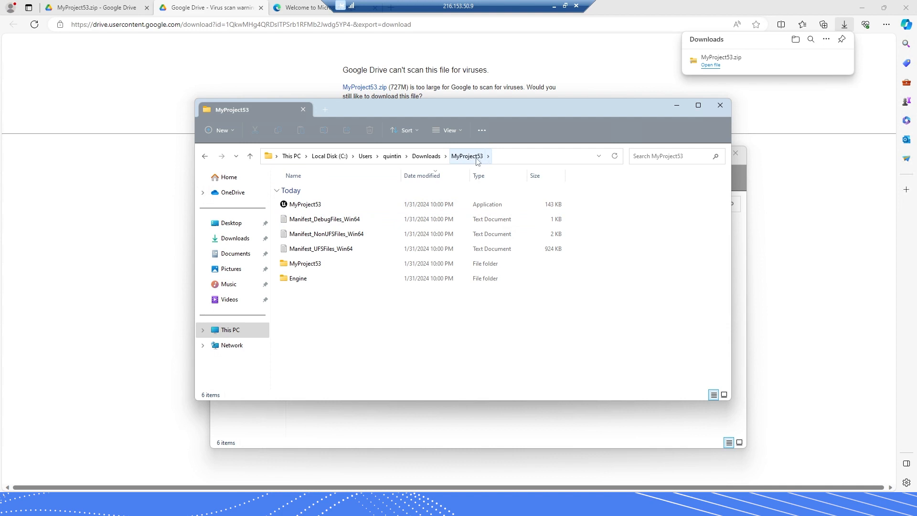
Review the extracted package files, from the MyProject53 application through the Engine folder
{"action": "left_click", "coordinate": [316, 206]}
{"action": "left_click", "coordinate": [308, 280], "text": "shift"}
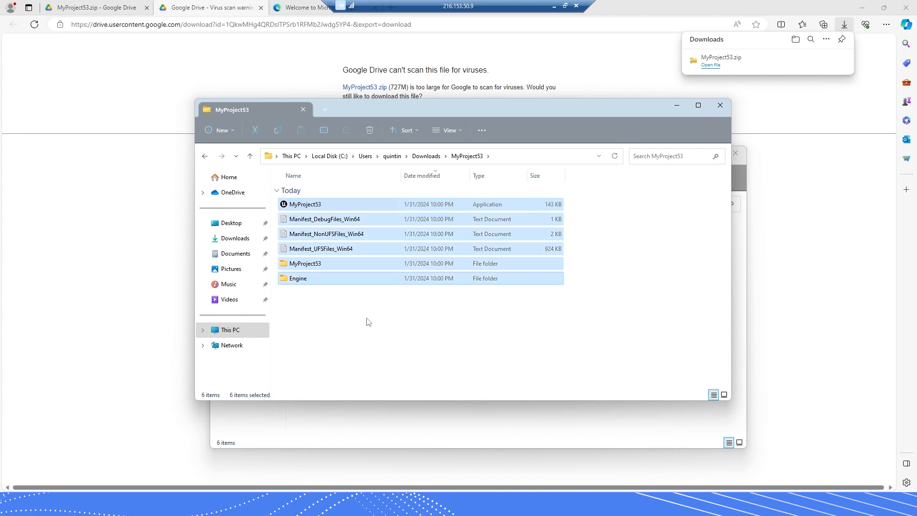
{"action": "left_click", "coordinate": [376, 314]}
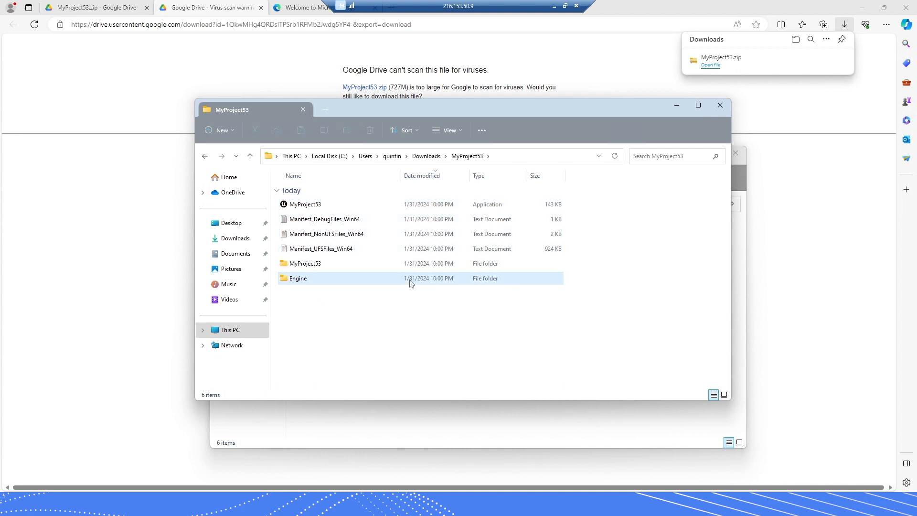
{"action": "left_click", "coordinate": [323, 205]}
{"action": "left_click", "coordinate": [311, 278], "text": "shift"}
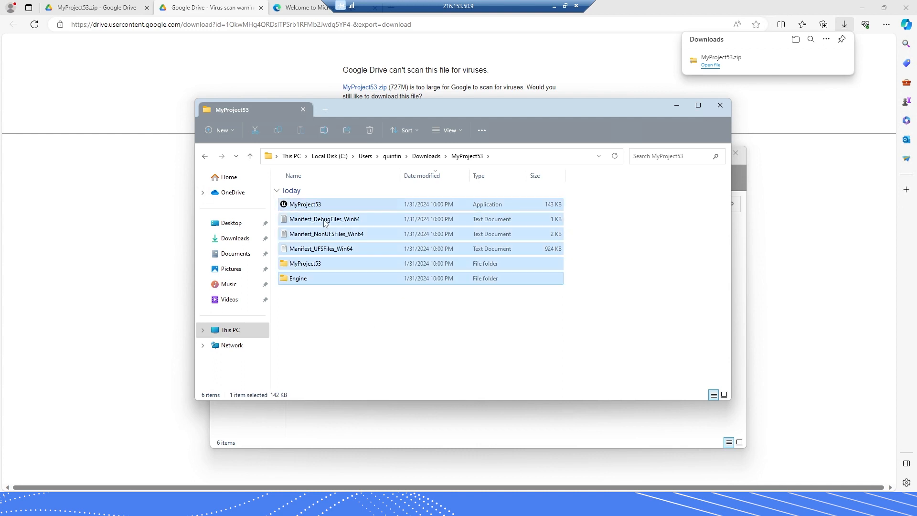
{"action": "left_click", "coordinate": [334, 309]}
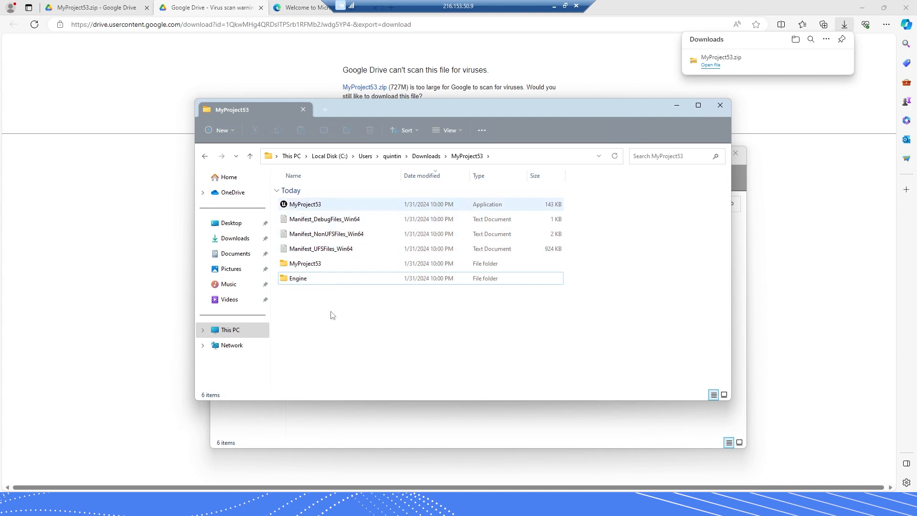